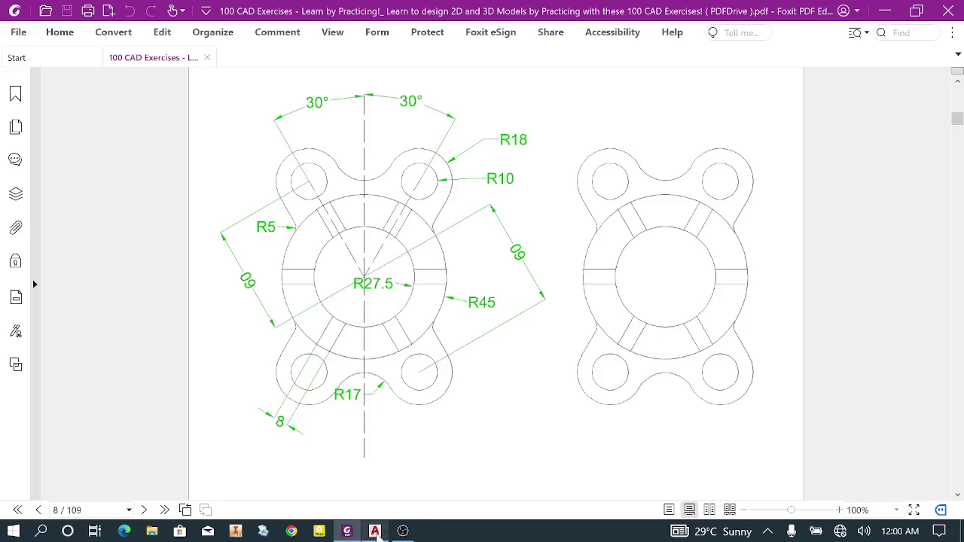
Switch to AutoCAD and review the uniform background color for 2D model space in the display options, picking Black, without applying it
mouse_move(374, 531)
click(384, 475)
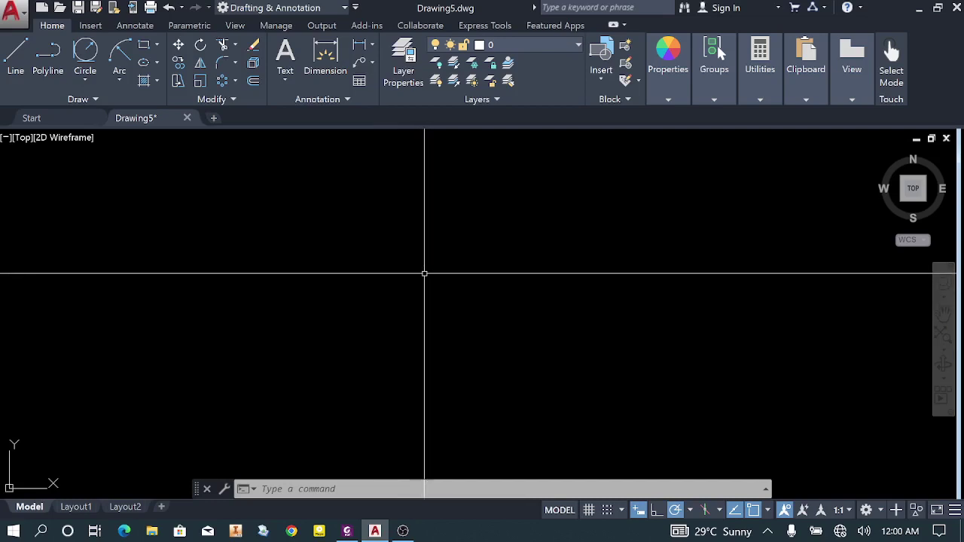
right_click(424, 273)
click(462, 496)
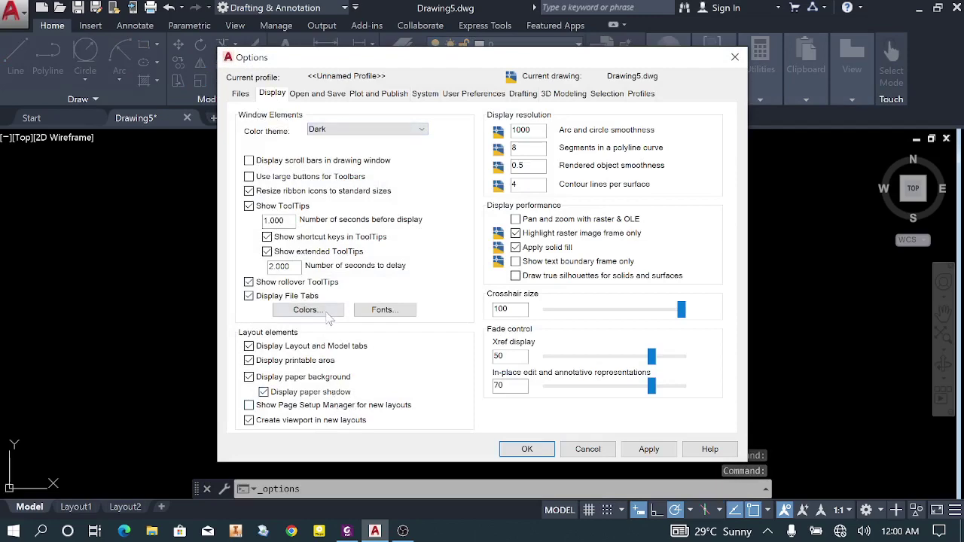
click(326, 312)
click(622, 103)
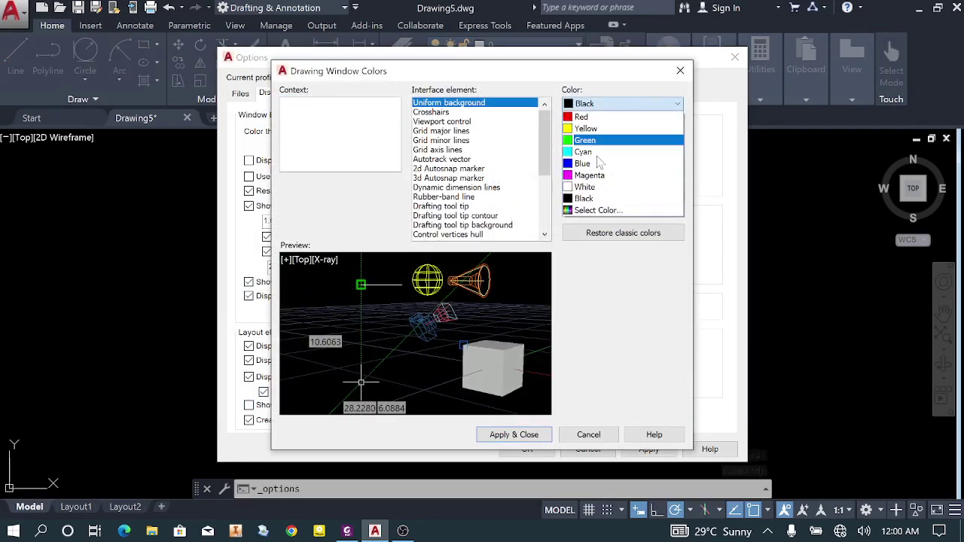
click(585, 198)
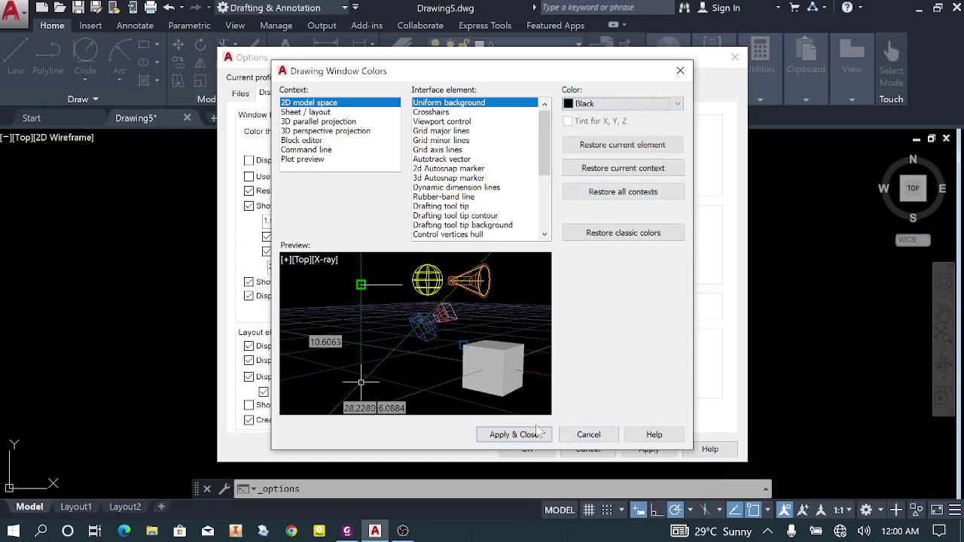
click(576, 438)
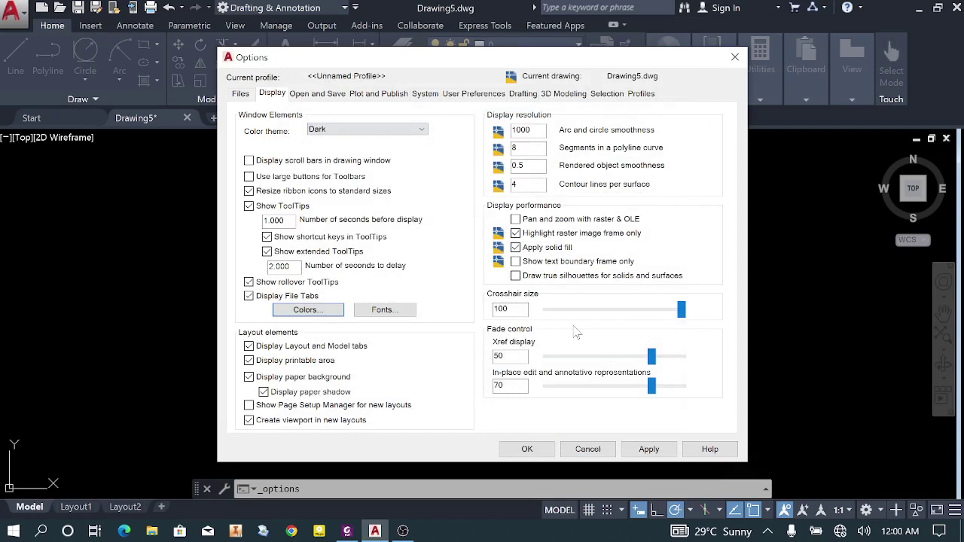
Set the crosshair size to 100 and apply the display options
click(683, 310)
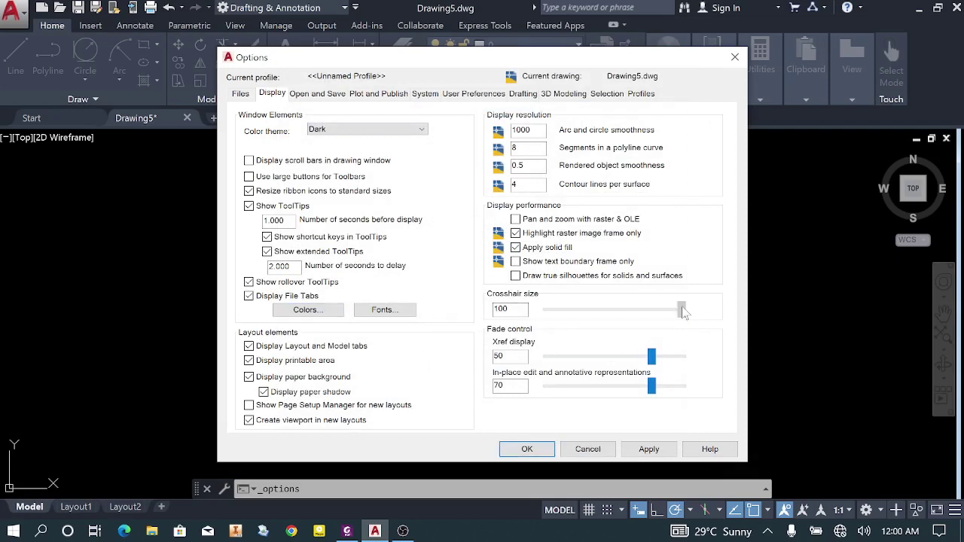
mouse_move(683, 310)
mouse_down()
mouse_move(549, 314)
mouse_move(682, 316)
mouse_up()
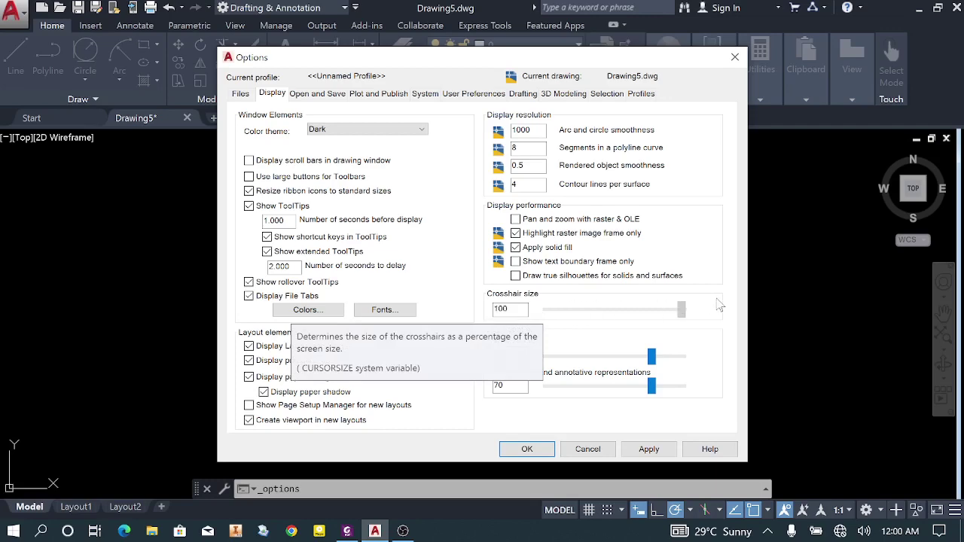
click(659, 452)
click(527, 449)
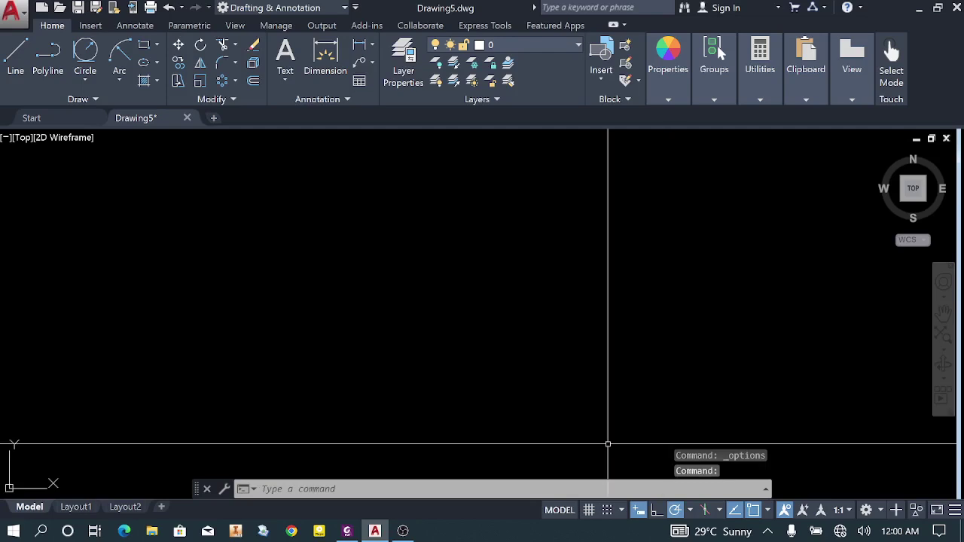
Turn the drawing grid on and back off
click(590, 510)
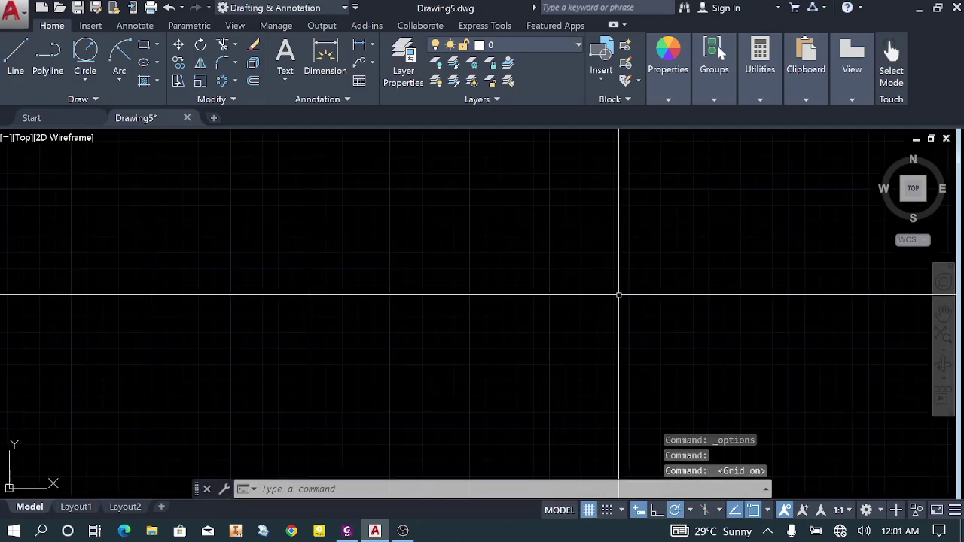
click(590, 511)
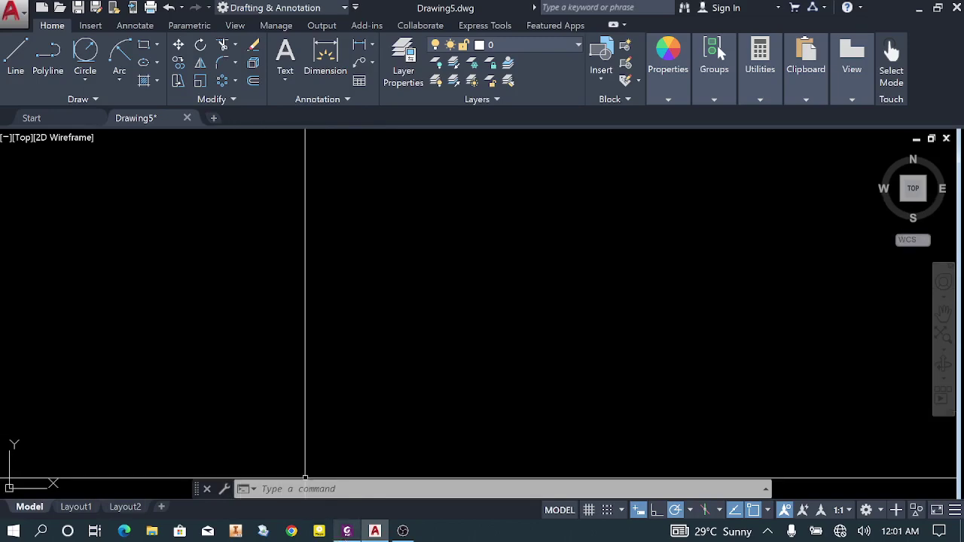
Check the flange exercise in the PDF, return to AutoCAD and draw a circle of radius 45 in the empty drawing
click(347, 530)
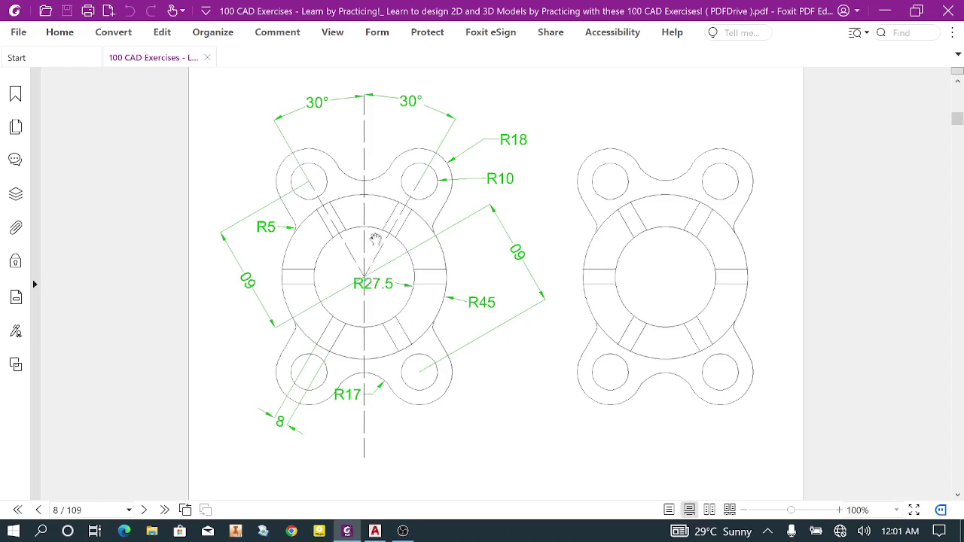
click(374, 530)
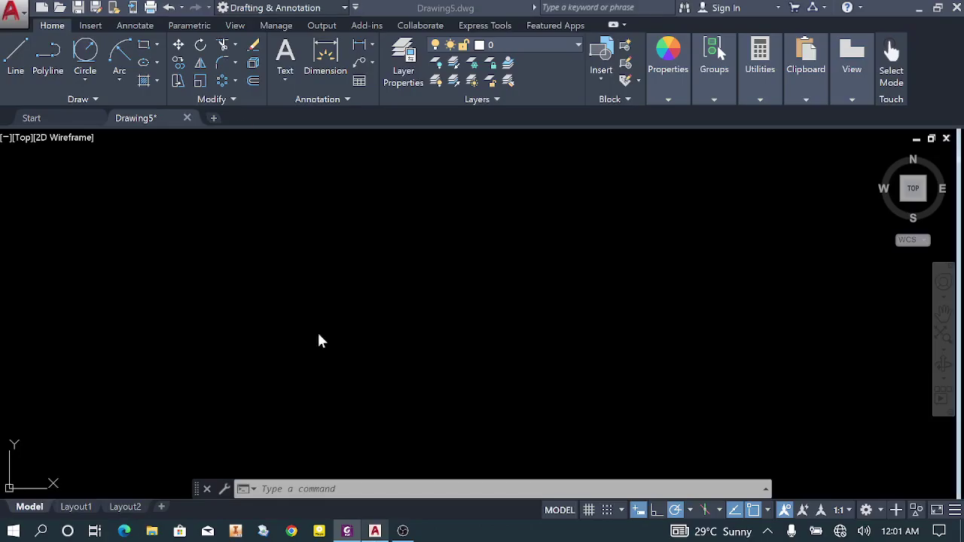
click(86, 79)
click(76, 106)
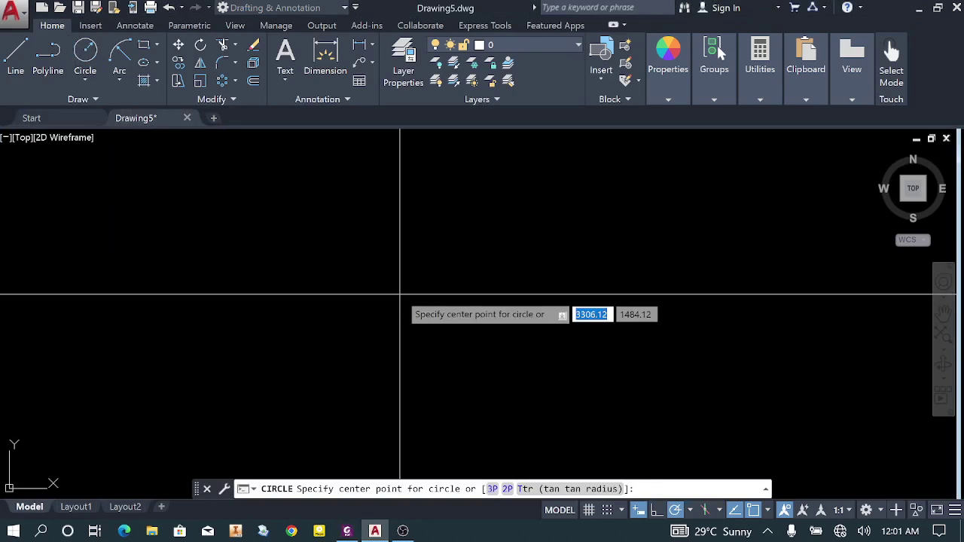
click(400, 295)
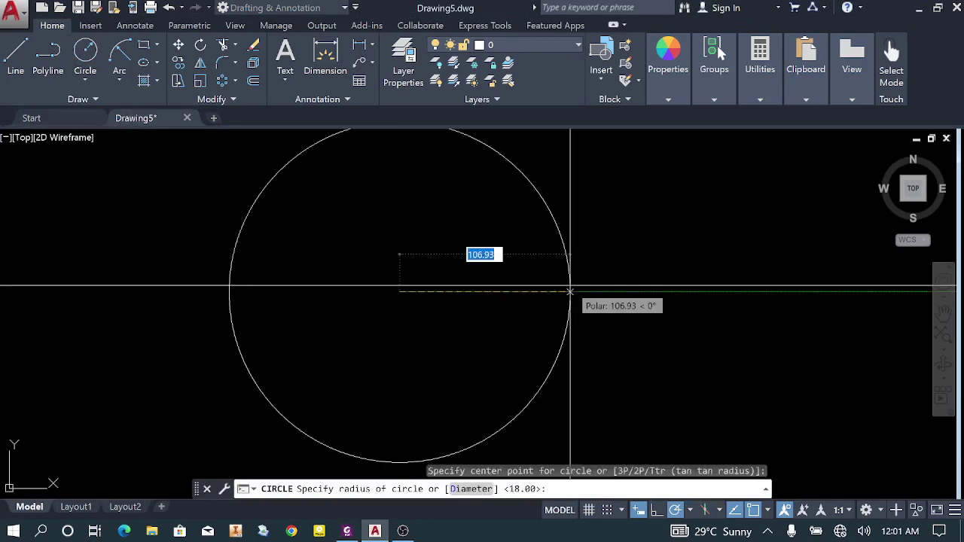
text(45)
key(Return)
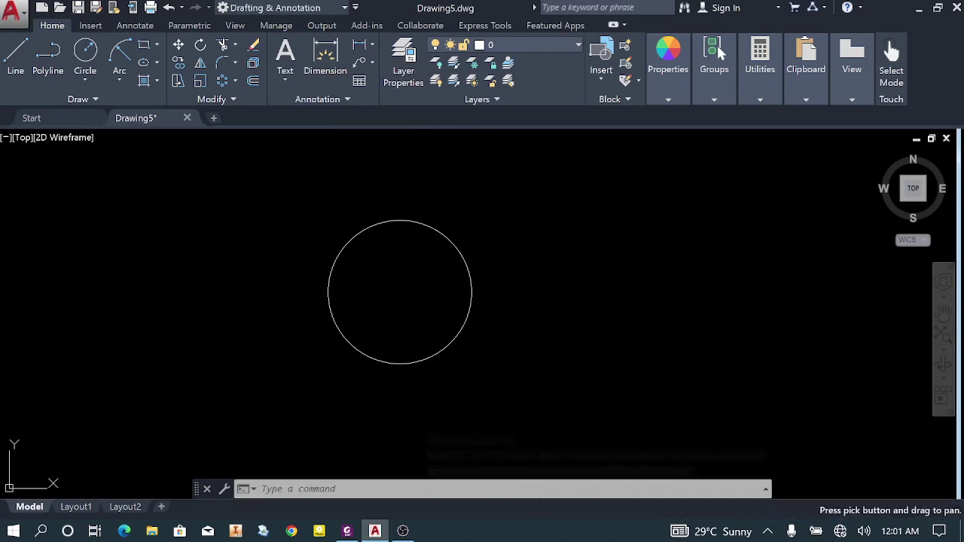
Consult the PDF exercise again, return to AutoCAD and draw a circle of radius 27.5 concentric with the first one
middle_click(428, 278)
middle_click(428, 278)
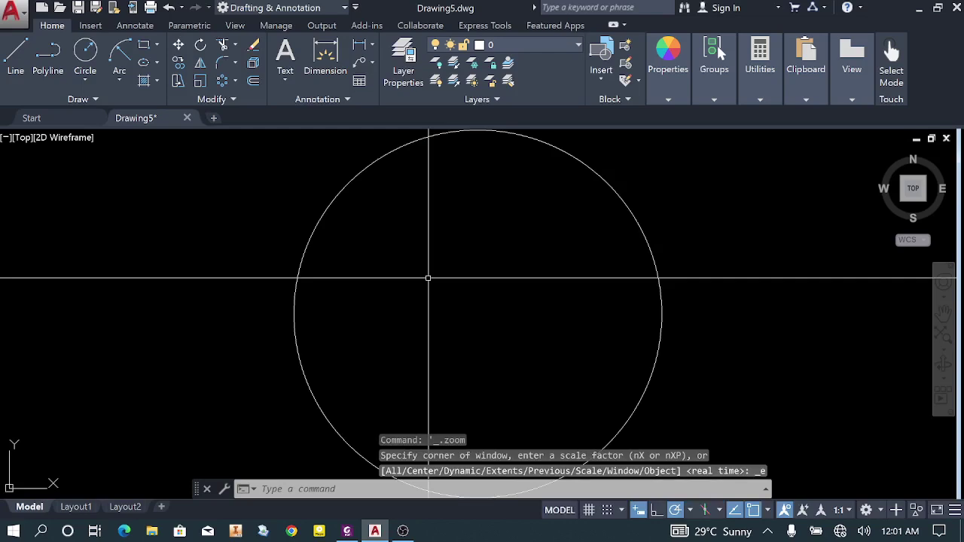
scroll(428, 278, up, 1)
scroll(430, 276, down, 4)
scroll(433, 272, up, 1)
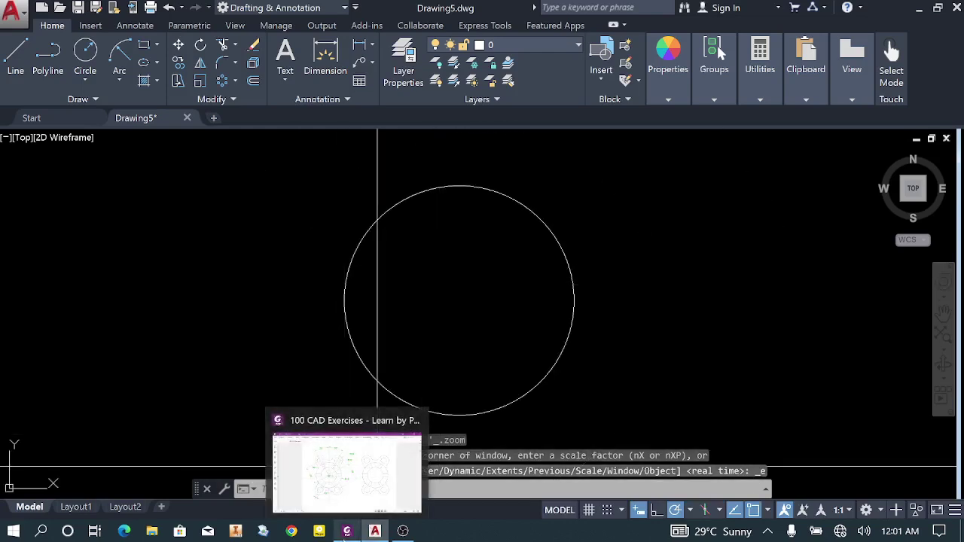
click(345, 532)
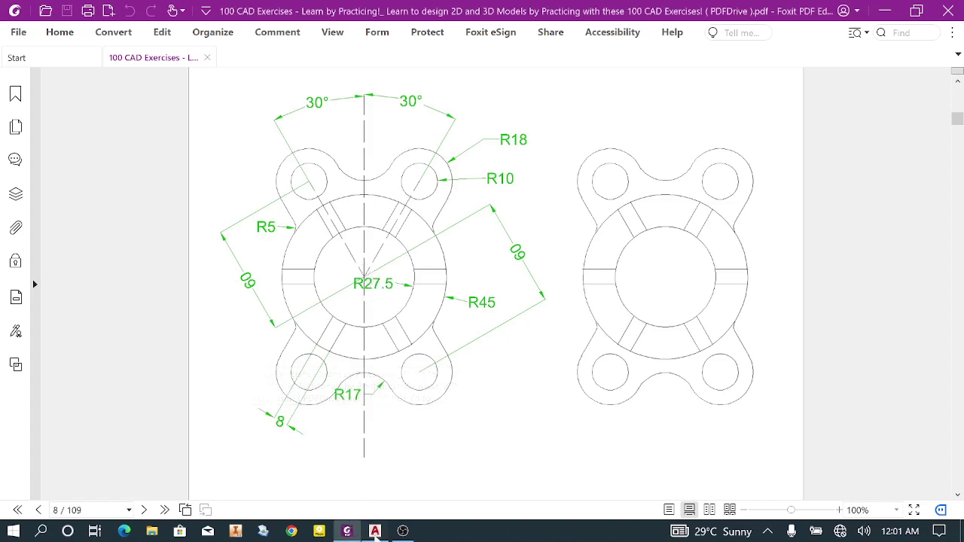
click(375, 531)
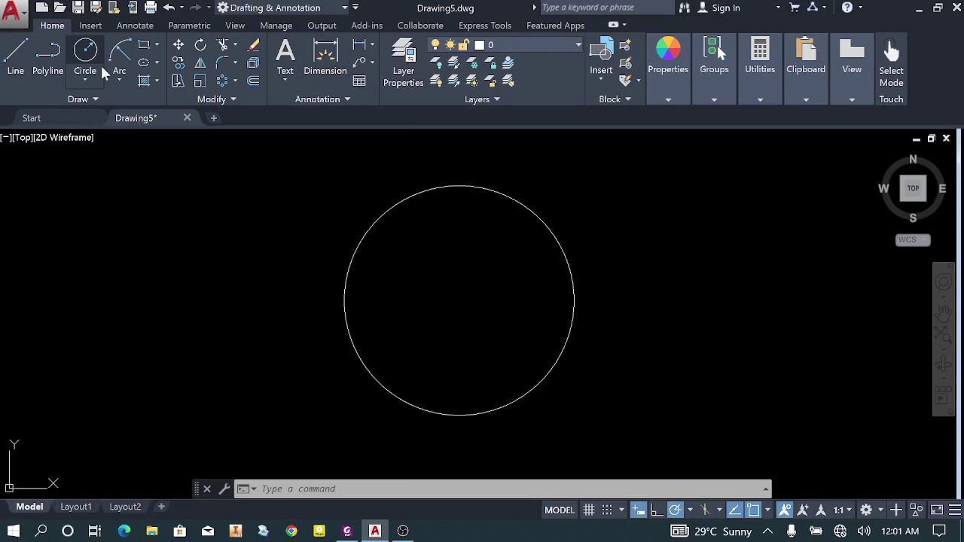
click(102, 69)
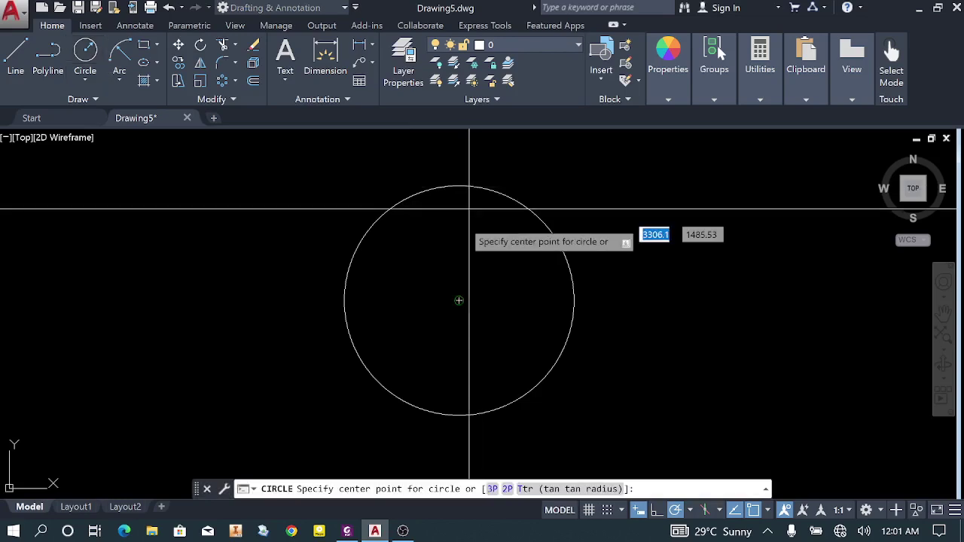
click(459, 301)
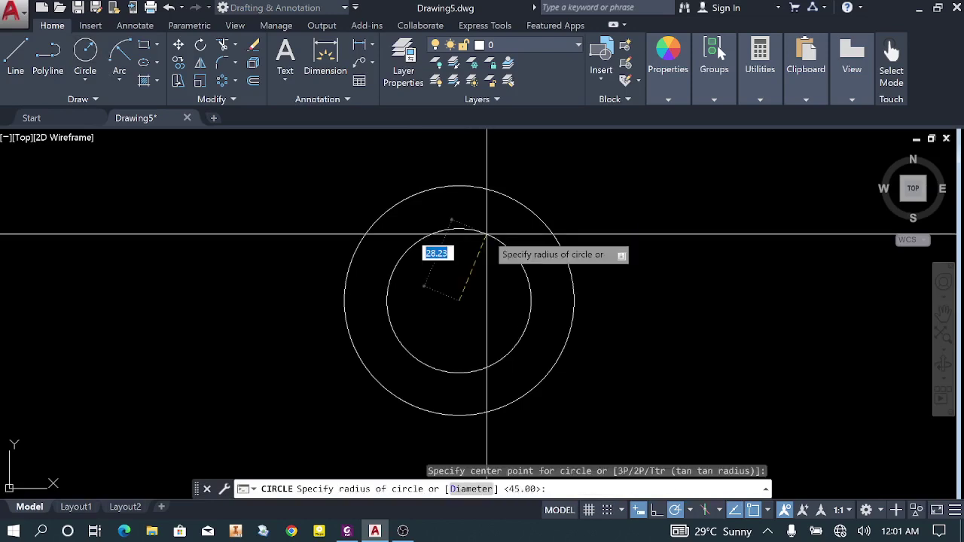
text(27.5)
key(Return)
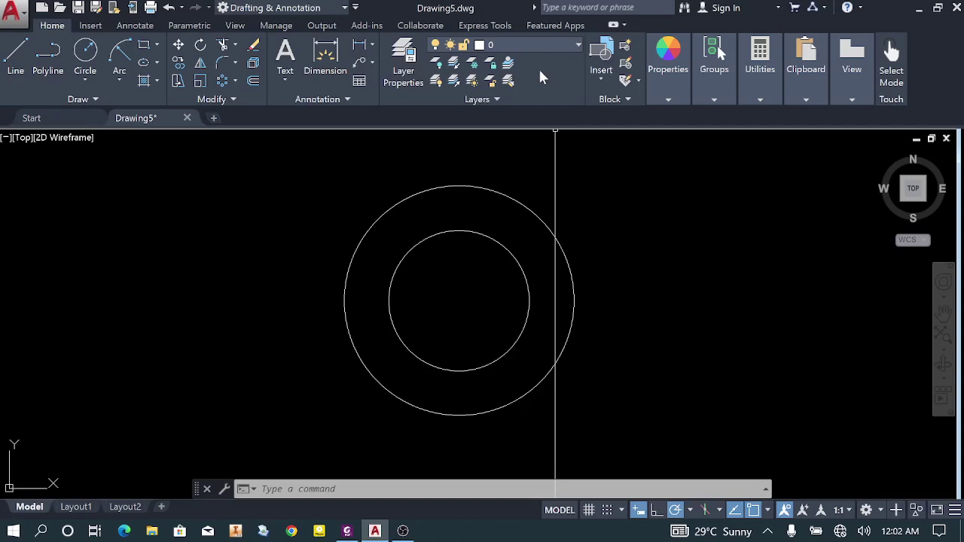
Create a new layer named Example in the layer properties
click(407, 57)
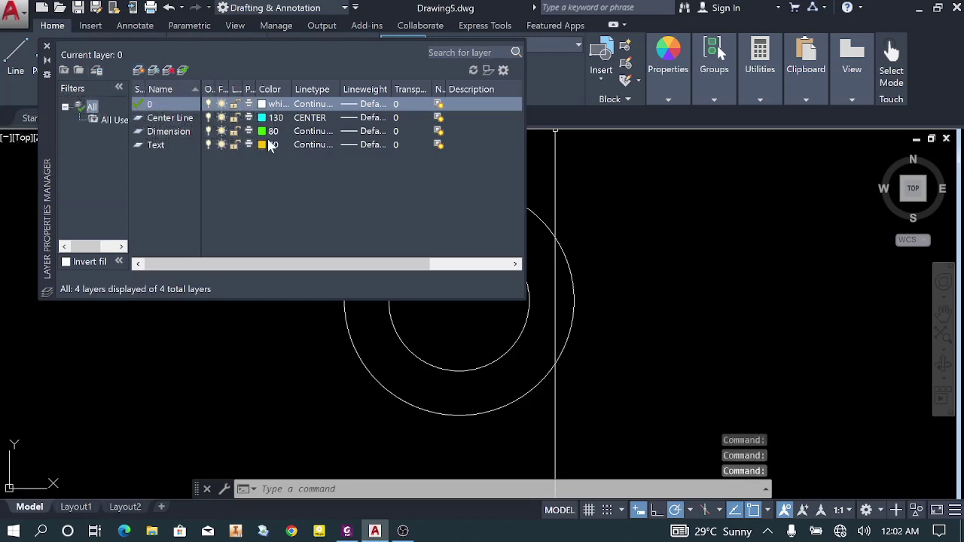
click(138, 72)
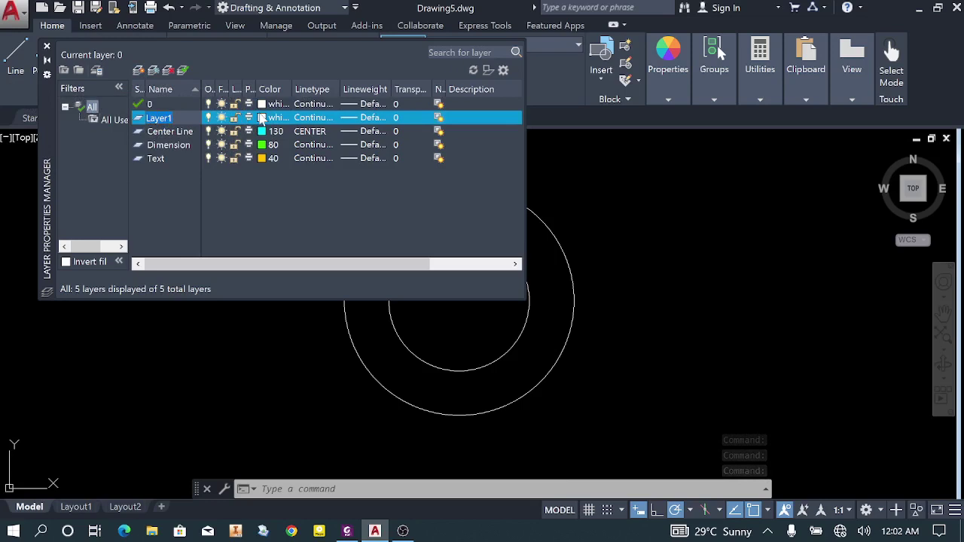
key(BackSpace)
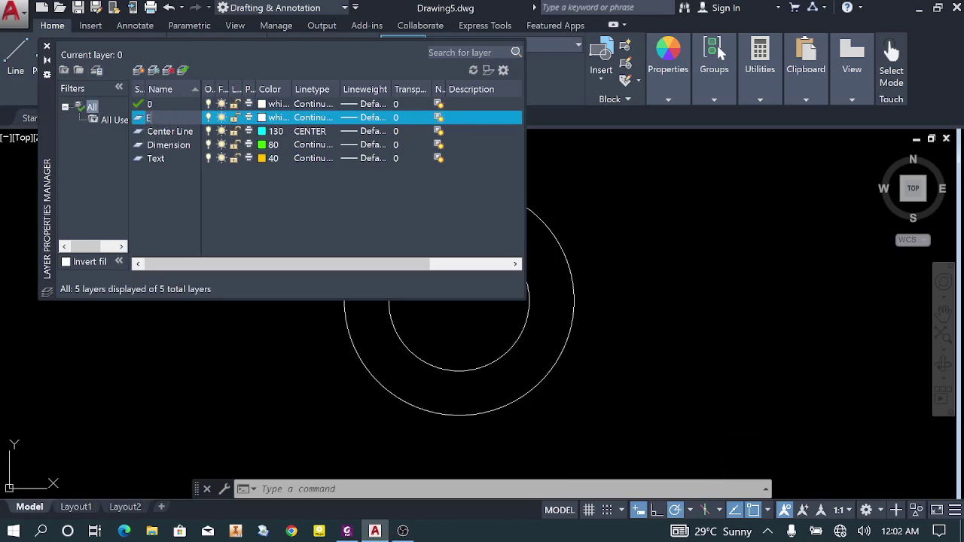
text(Examl)
text(pe)
key(BackSpace)
key(BackSpace)
key(BackSpace)
text(ple)
key(Return)
Look through the color palette and the loaded and loadable linetypes for the Example layer without changing either
click(262, 118)
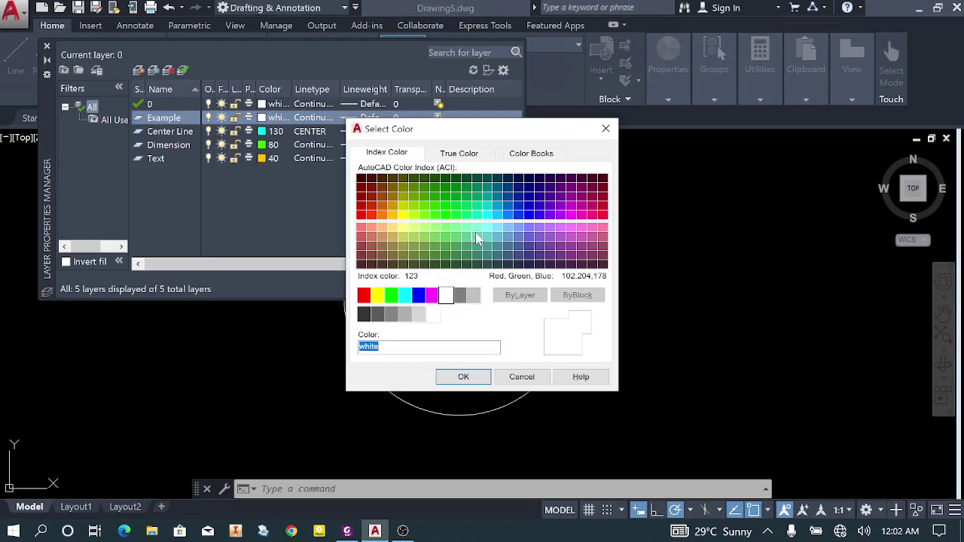
key(Escape)
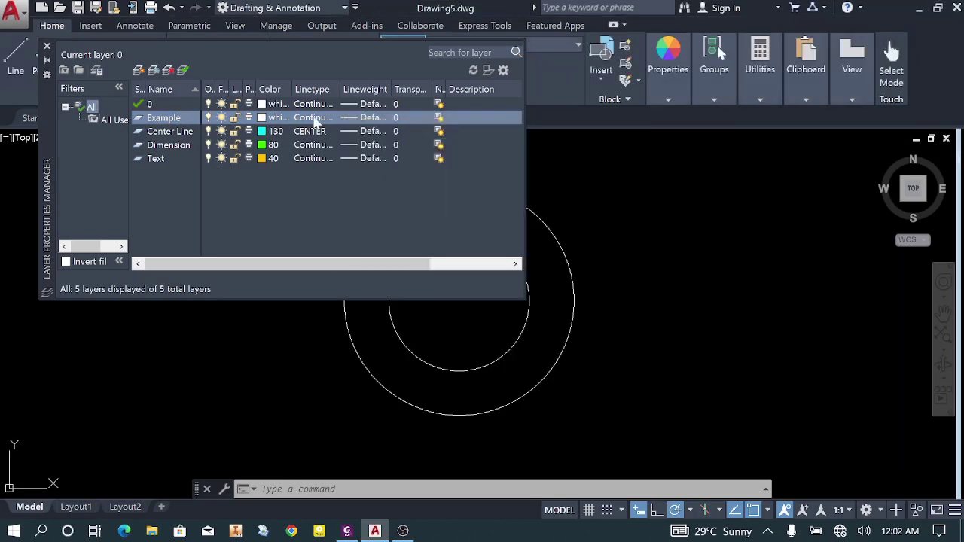
click(314, 118)
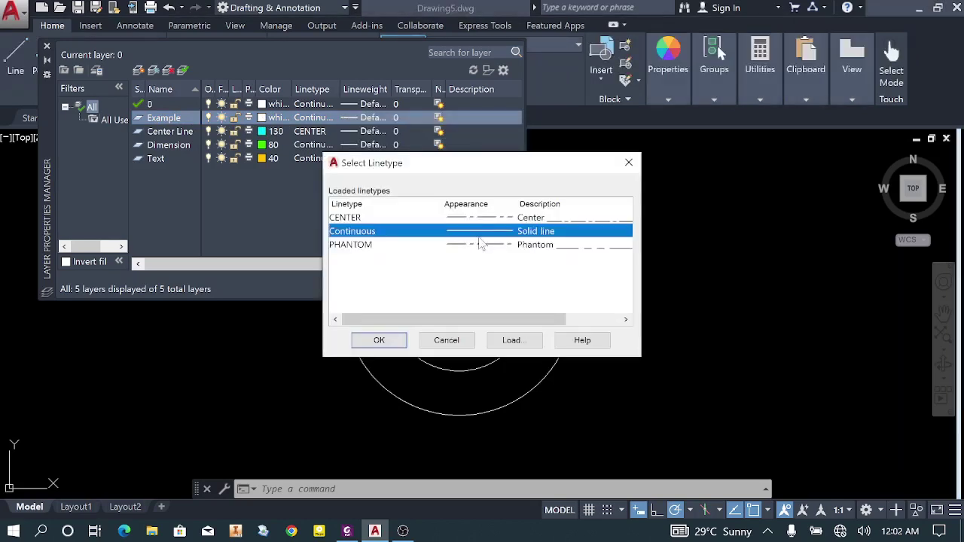
click(512, 339)
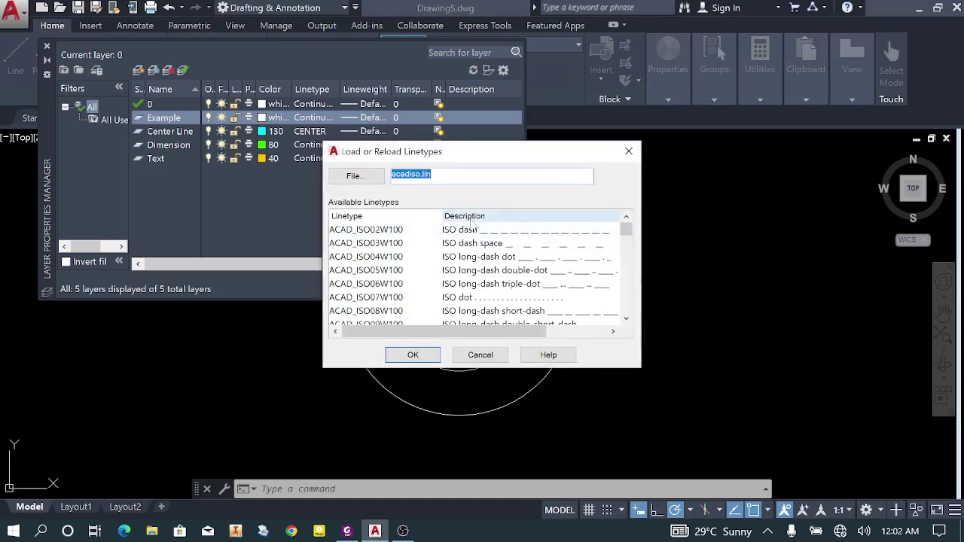
click(473, 243)
scroll(476, 254, down, 7)
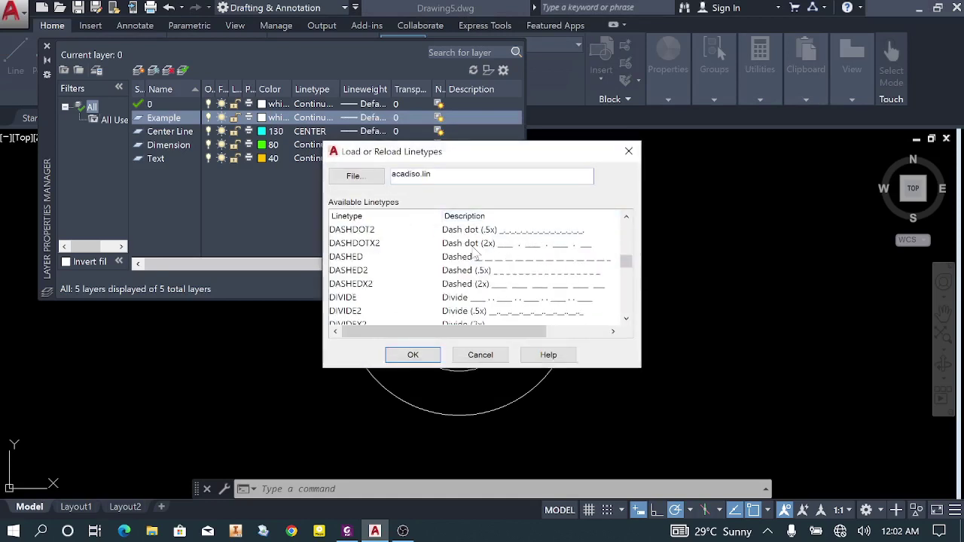
click(488, 356)
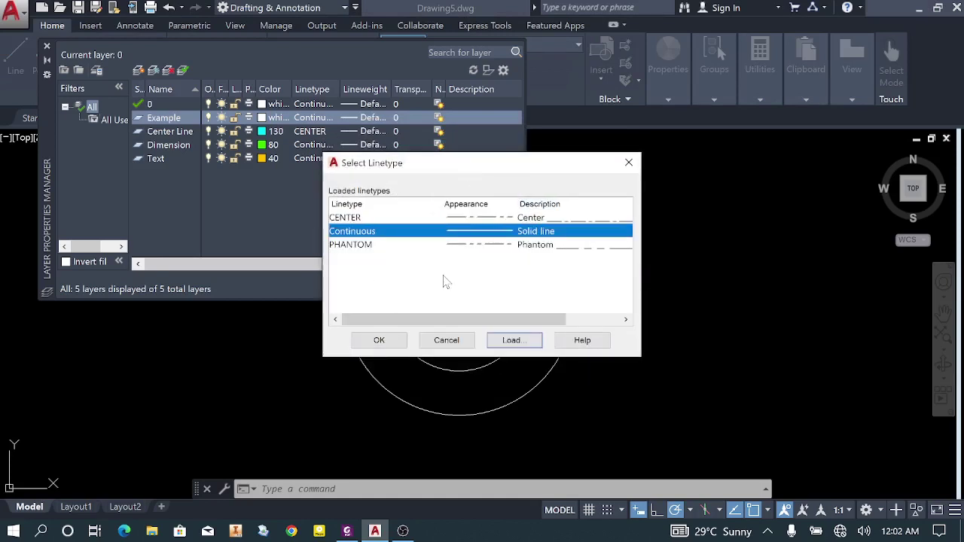
click(439, 339)
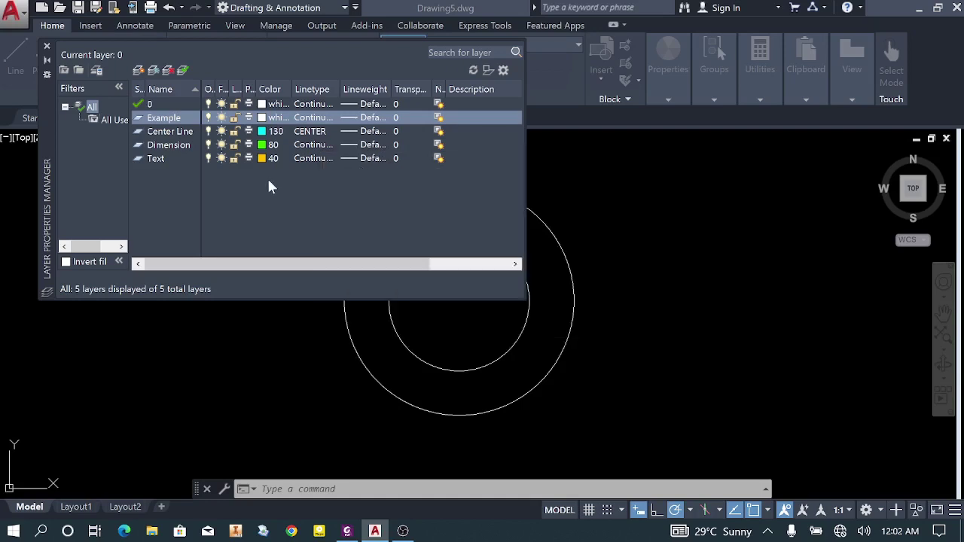
Delete the Example layer and close the layer properties
click(175, 118)
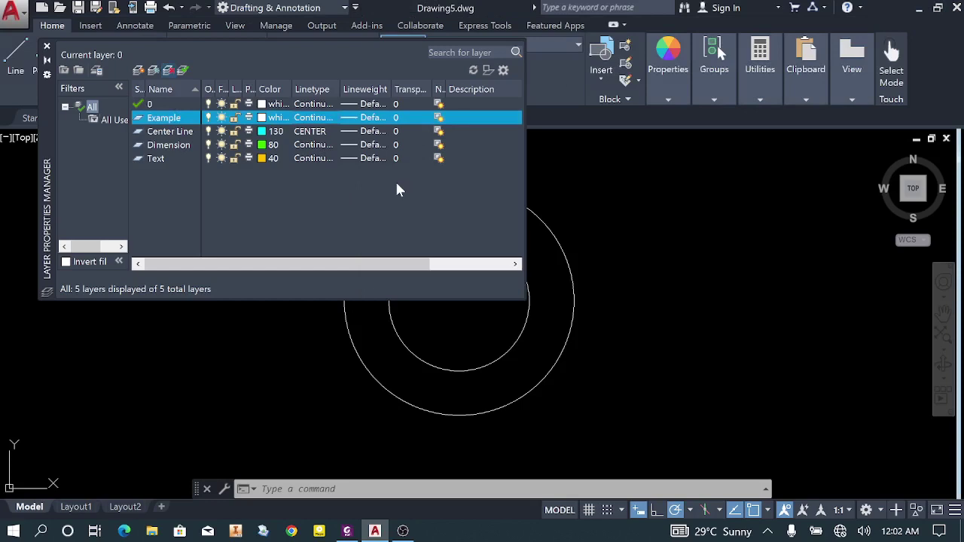
key(Delete)
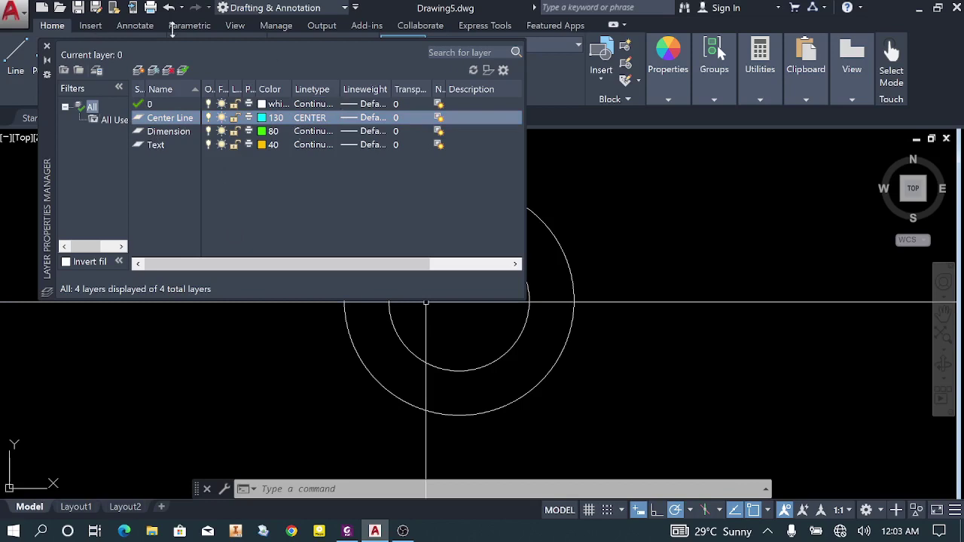
click(46, 48)
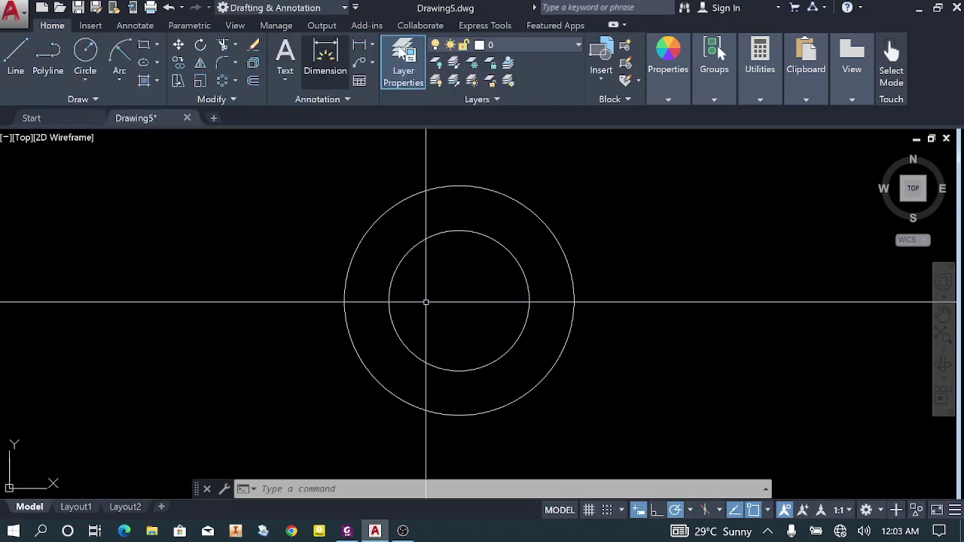
Make the Center Line layer current and check the center lines of the exercise in the PDF before returning to AutoCAD
click(494, 45)
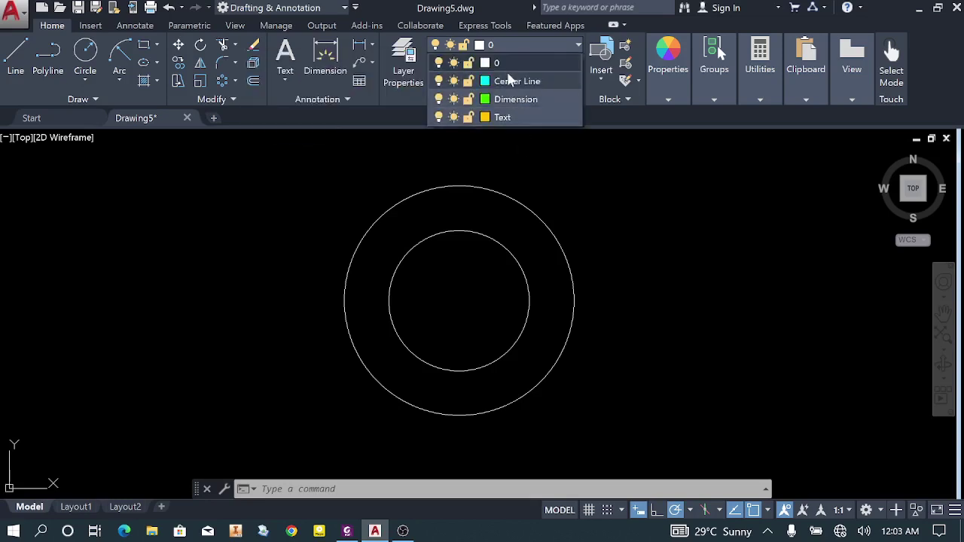
click(517, 81)
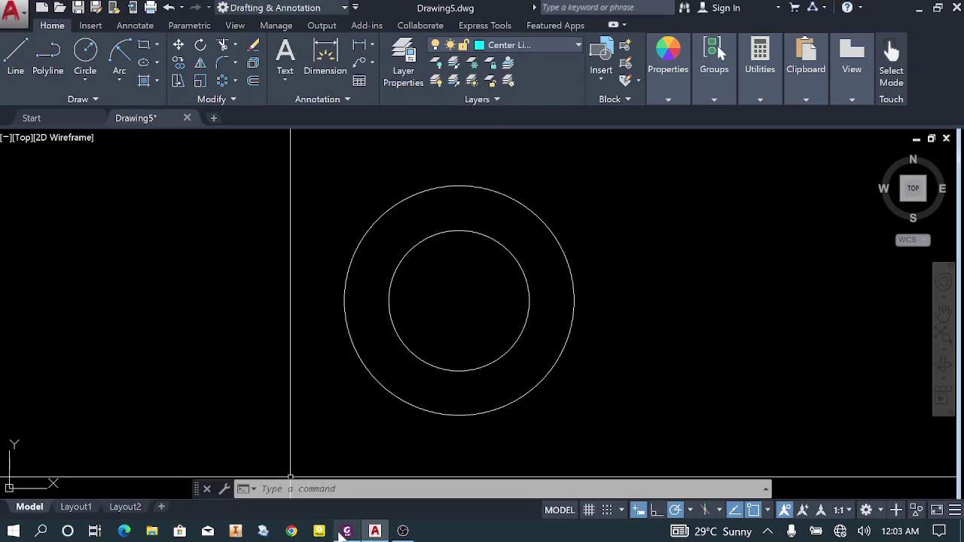
click(345, 531)
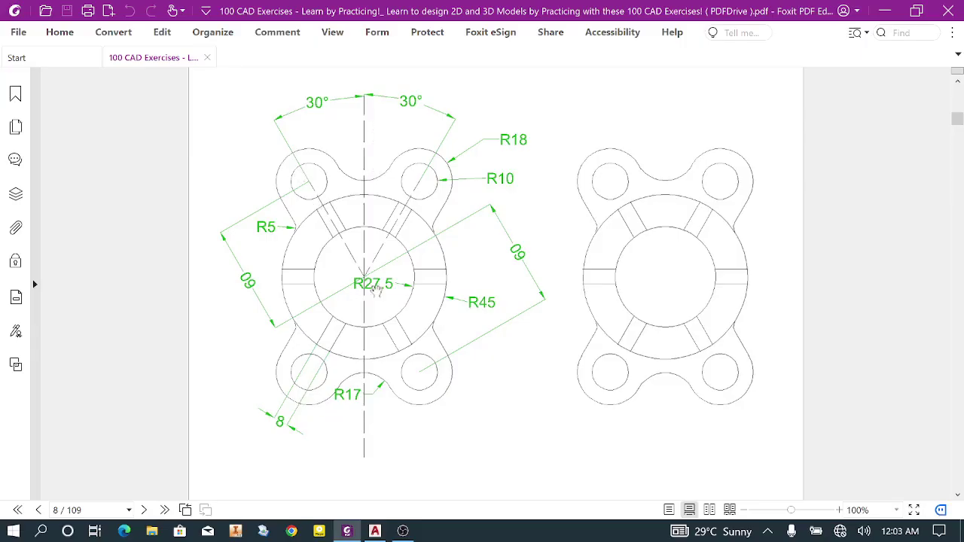
mouse_move(357, 533)
click(374, 531)
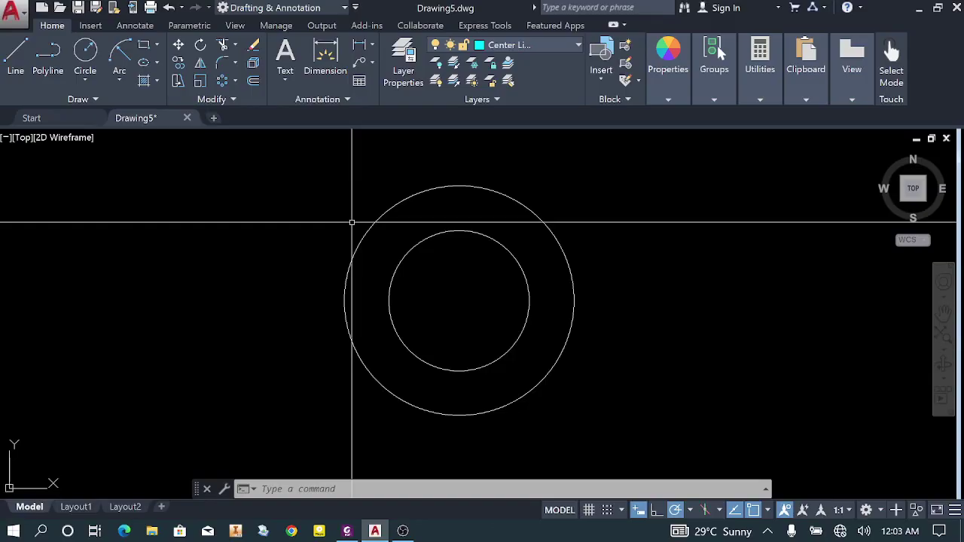
Draw a vertical center line from the circles' common center up past the outer circle
text(l)
key(Return)
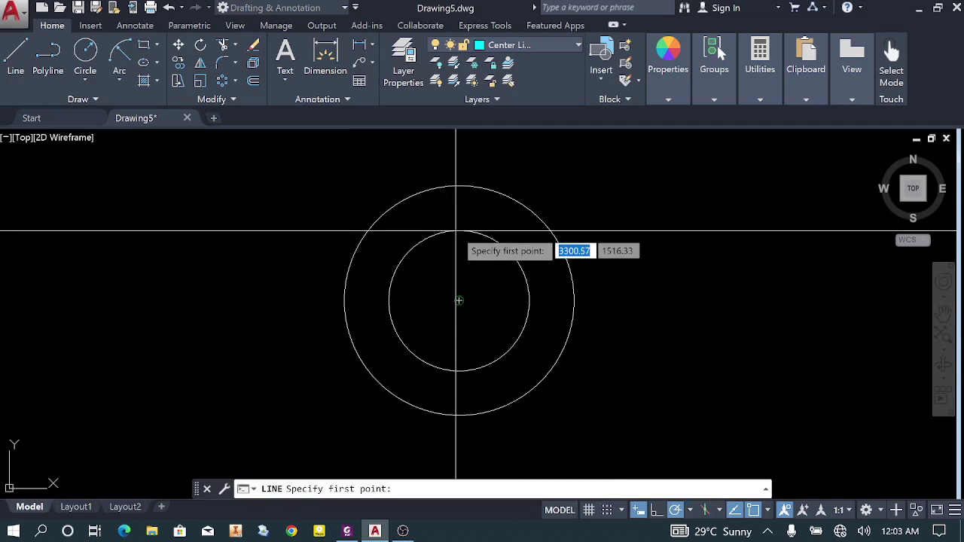
click(459, 300)
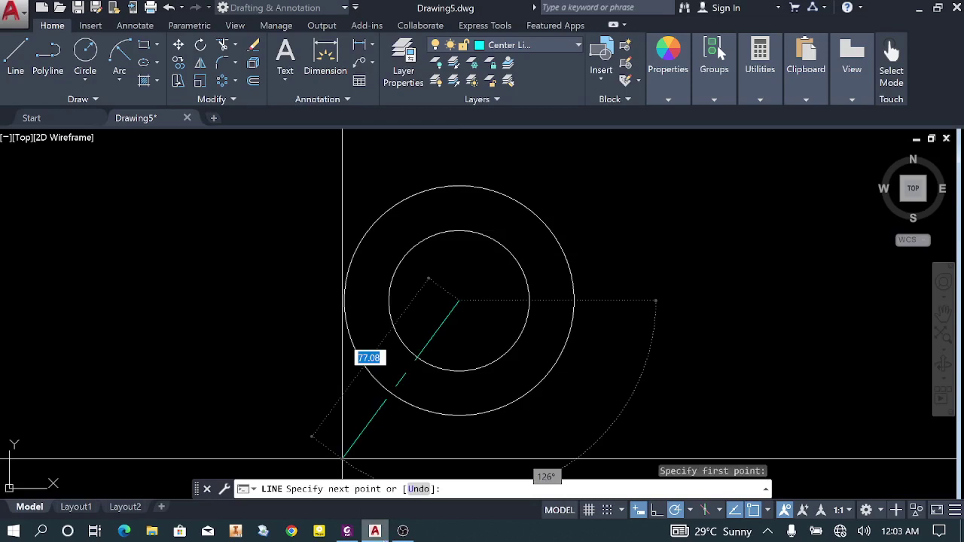
middle_drag(421, 263, 450, 364)
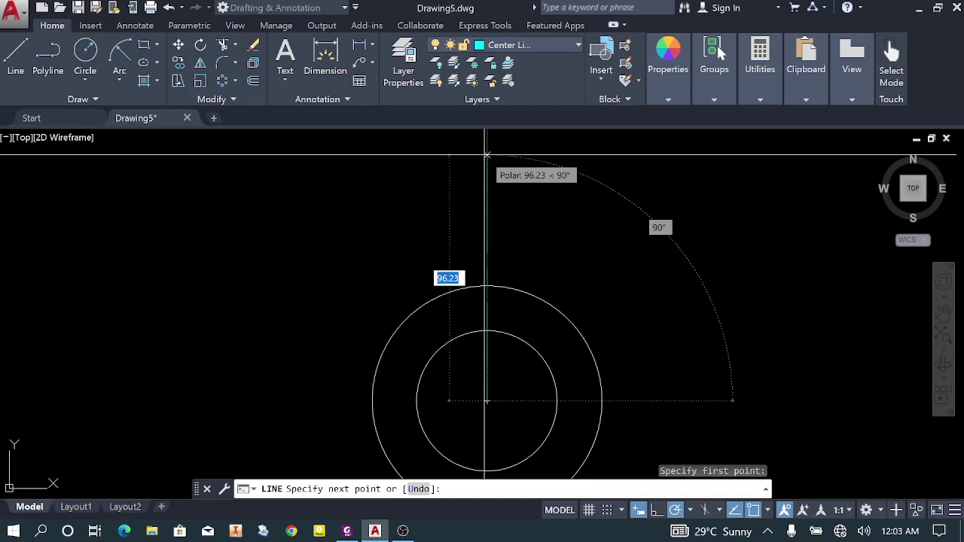
click(486, 155)
key(Return)
Draw a 60 mm center line from the circles' center toward the upper right at a 60° angle
key(Return)
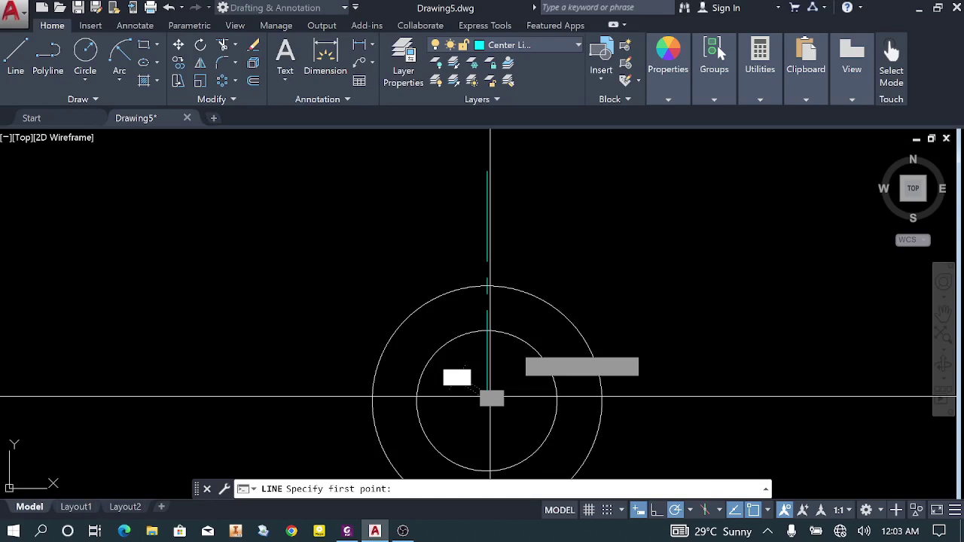
click(490, 397)
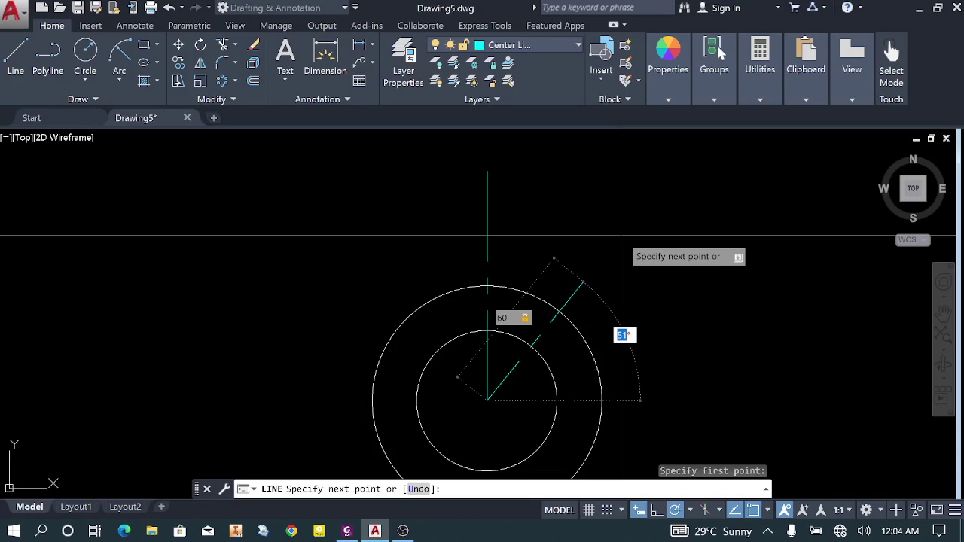
text(60)
key(Return)
key(Return)
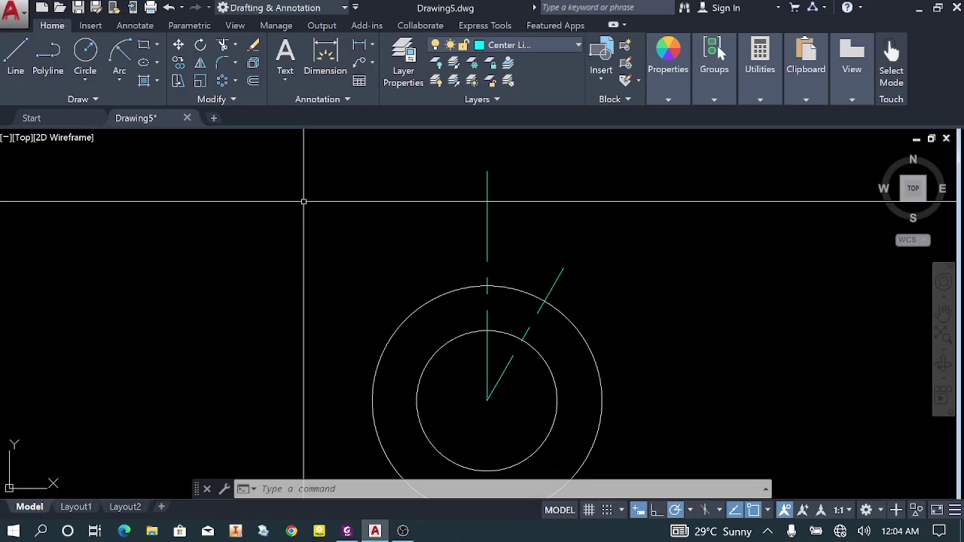
Copy the vertical center line from its upper endpoint down to the circles' center so it also runs below the circles
middle_drag(487, 248, 455, 178)
click(455, 181)
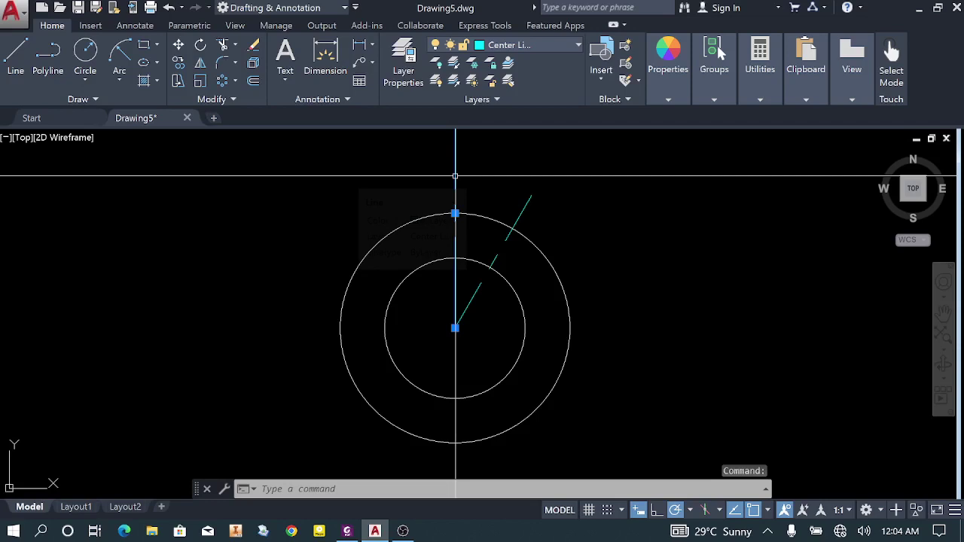
middle_drag(455, 326, 440, 364)
text(c)
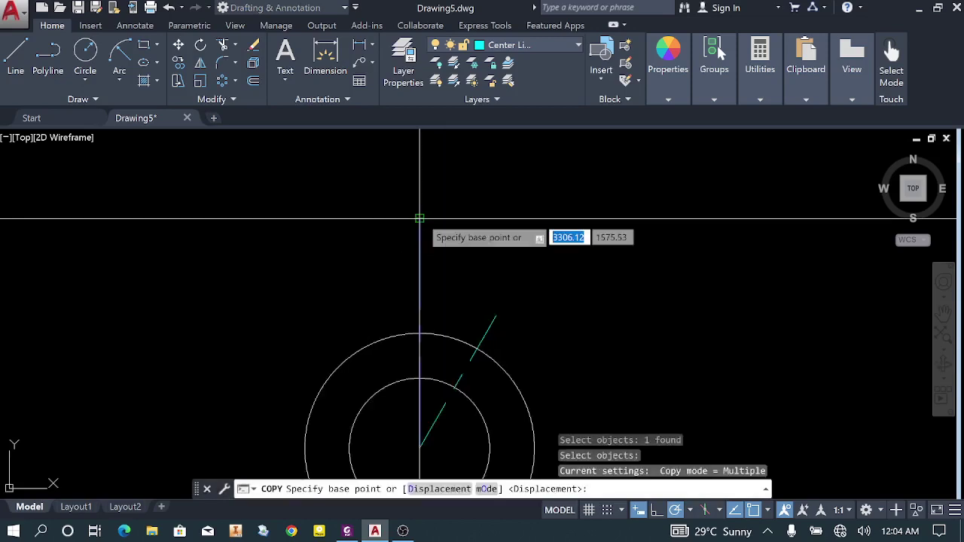
click(420, 217)
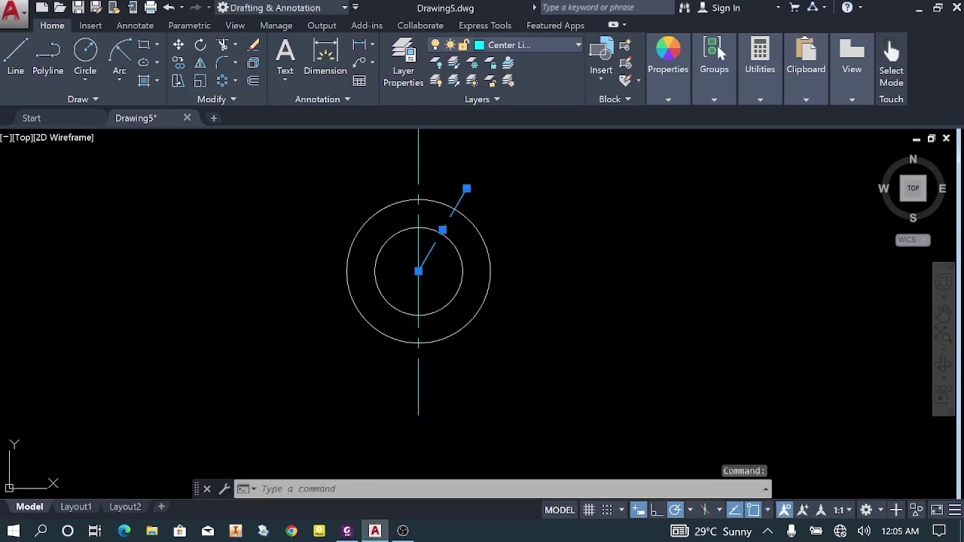
Mirror the angled center line about the vertical center line
click(200, 63)
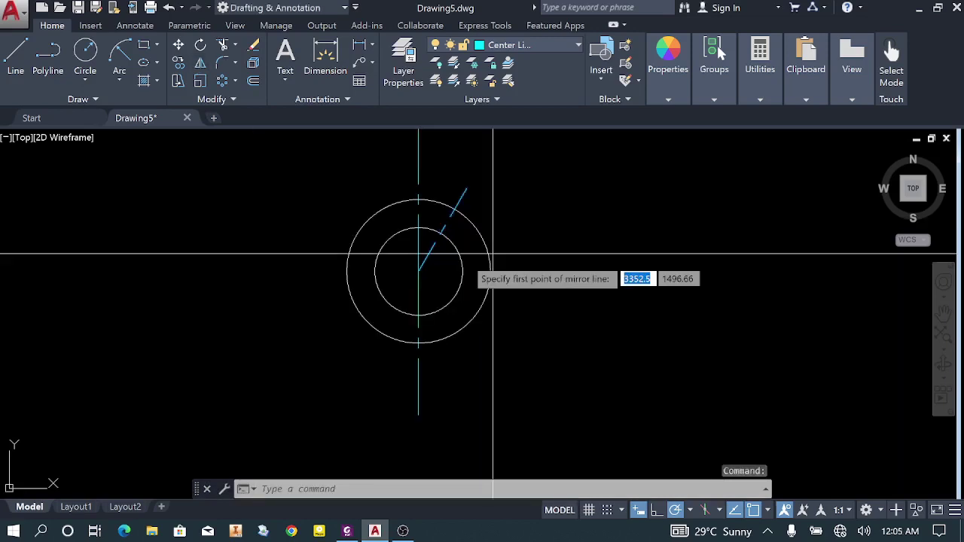
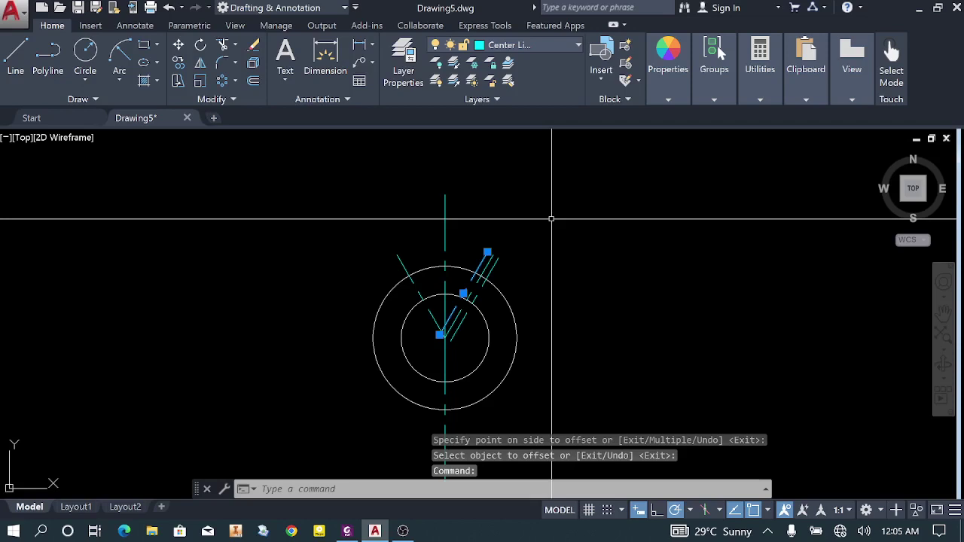
Trim the two lines offset from the right angled center line to the ring between the two circles
text(tr)
key(Return)
scroll(463, 264, up, 2)
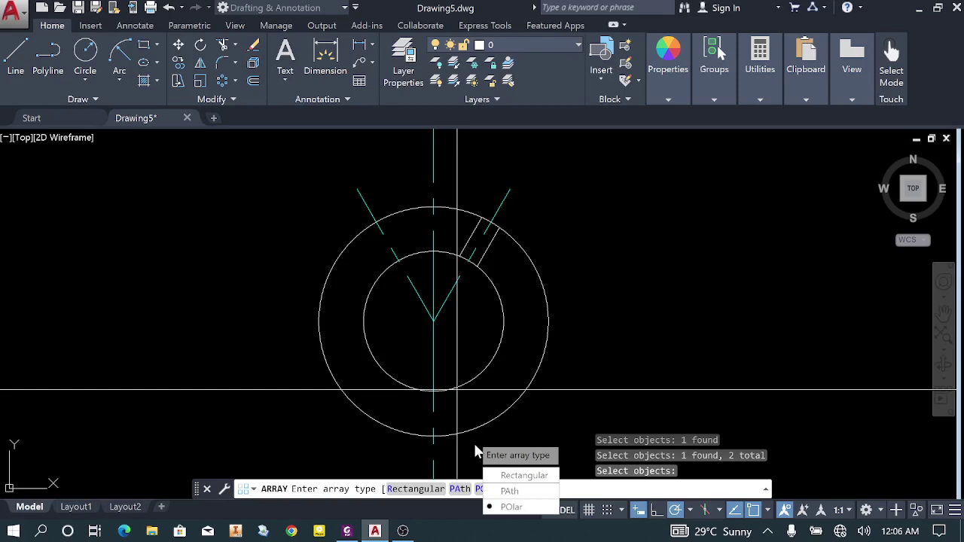
Check the corner lobe radii in the PDF, return to AutoCAD and draw a circle of radius 18 at the angled center line's end
key(alt+Tab)
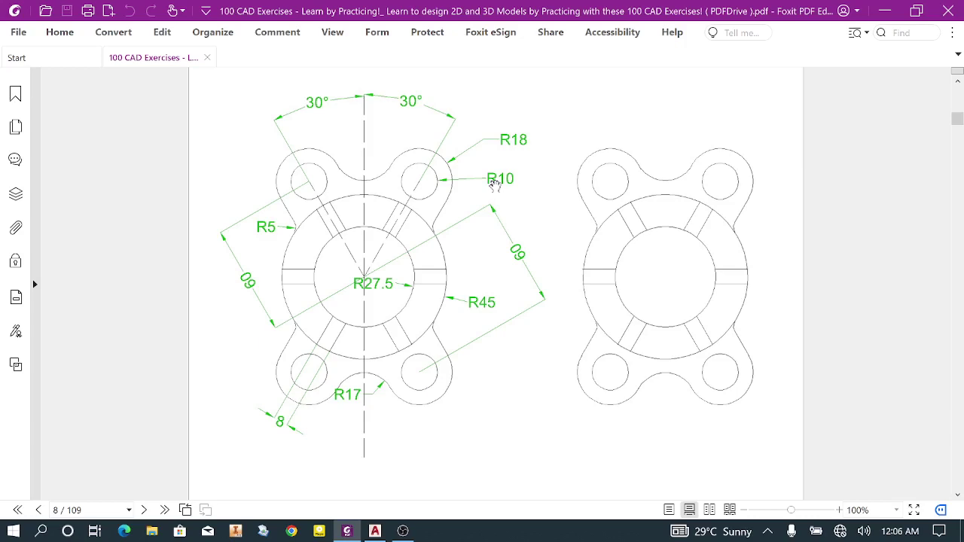
key(alt+Tab)
text(18)
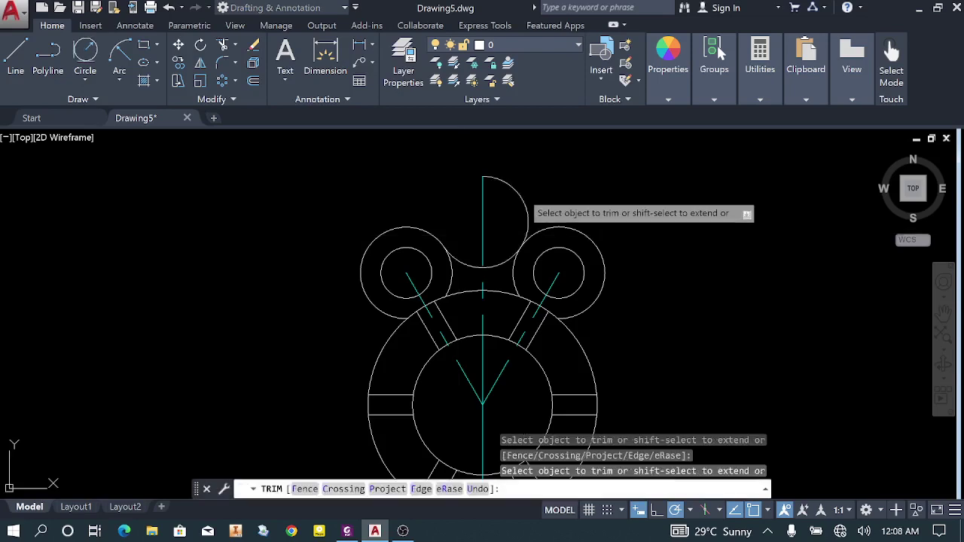
Trim away the remaining outer part of the circle between the two upper lobes
click(521, 192)
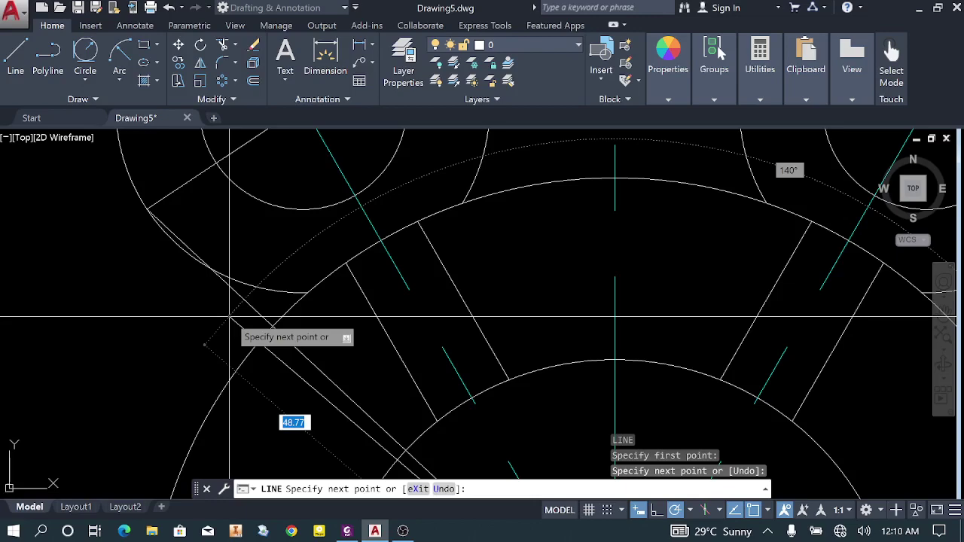
key(Escape)
scroll(230, 317, up, 2)
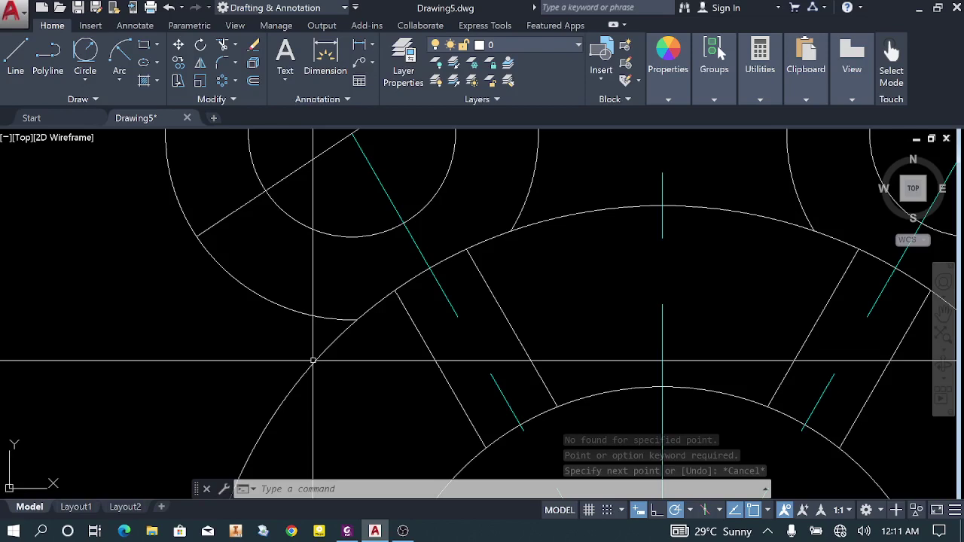
scroll(312, 360, down, 4)
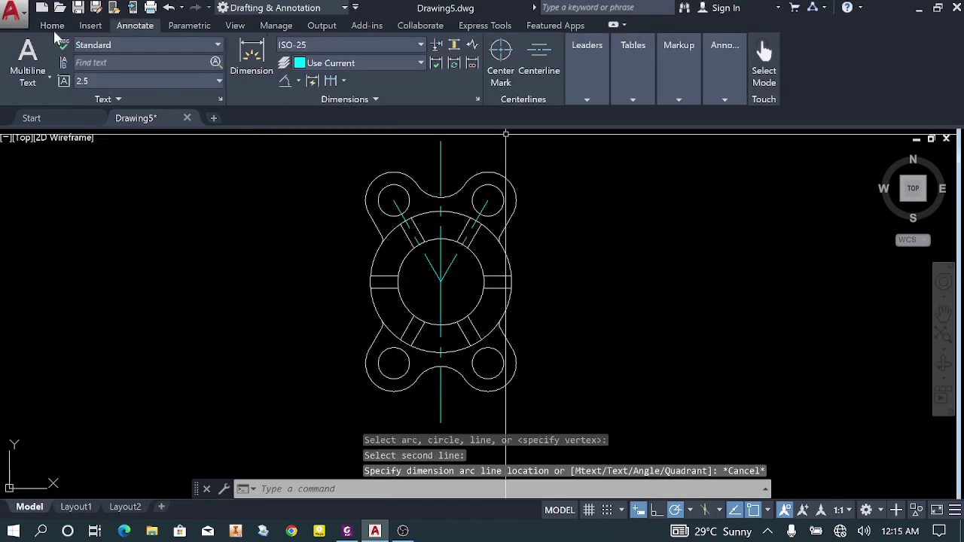
Make the Dimension layer current and dimension the flange's radii, center-line angles, hole distances and rib width
click(52, 25)
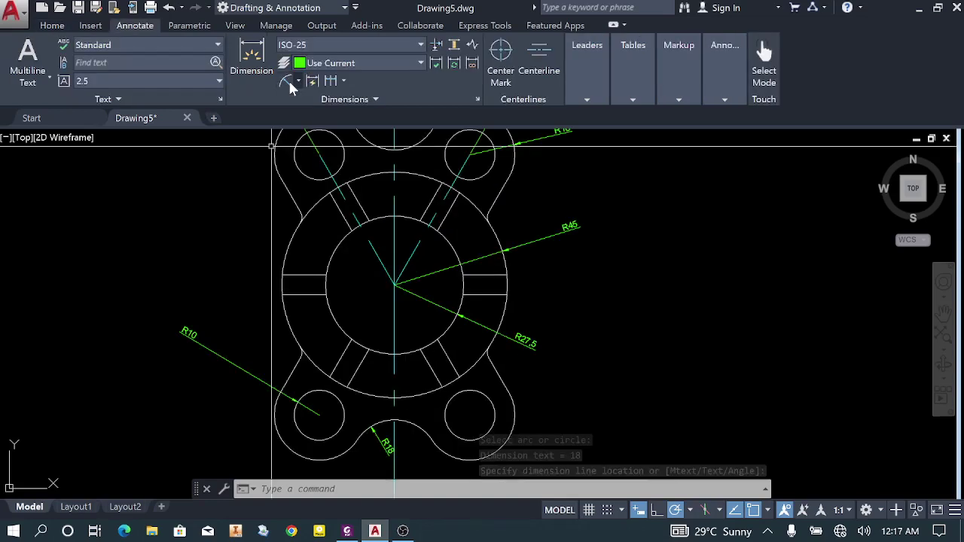
click(288, 82)
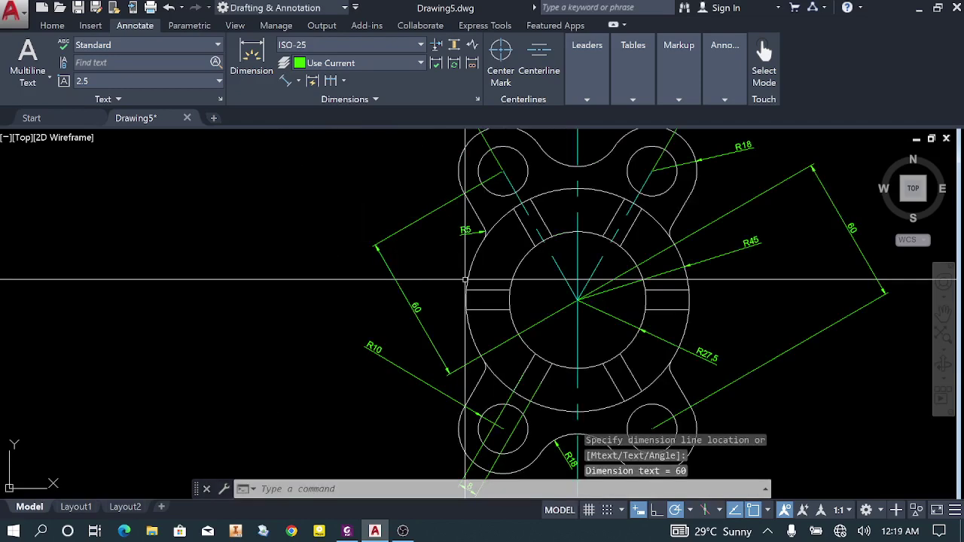
scroll(465, 280, down, 2)
middle_drag(465, 279, 390, 305)
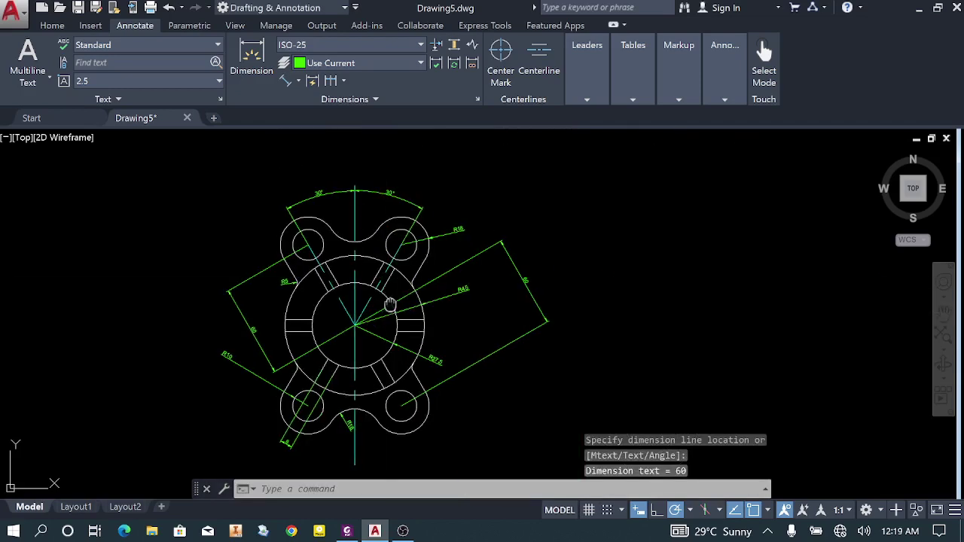